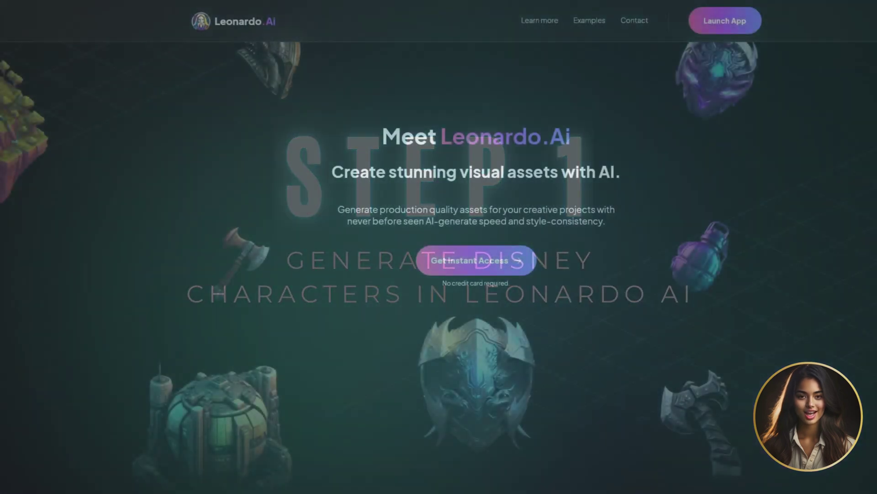
Place the uploaded fairy image on the blank Canva page and open its Edit photo options.
scroll(439, 247, "down", 20)
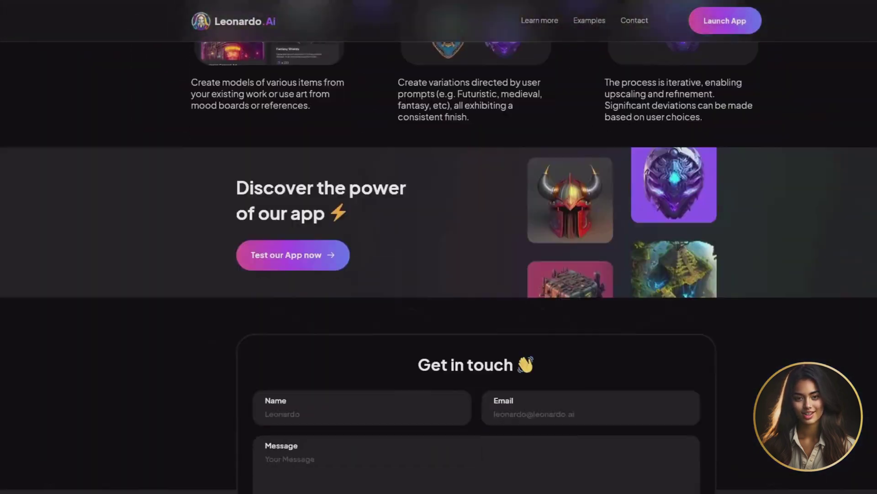
scroll(439, 247, "up", 20)
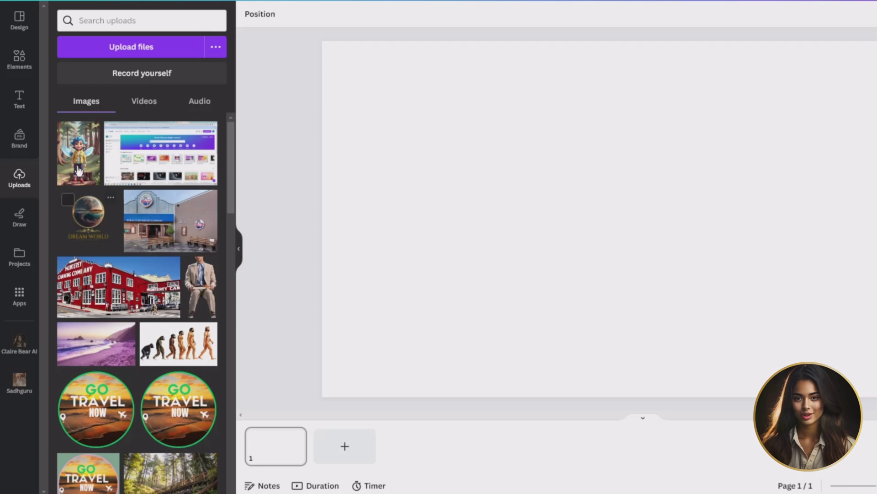
left_click_drag(77, 170, 431, 121)
left_click(273, 17)
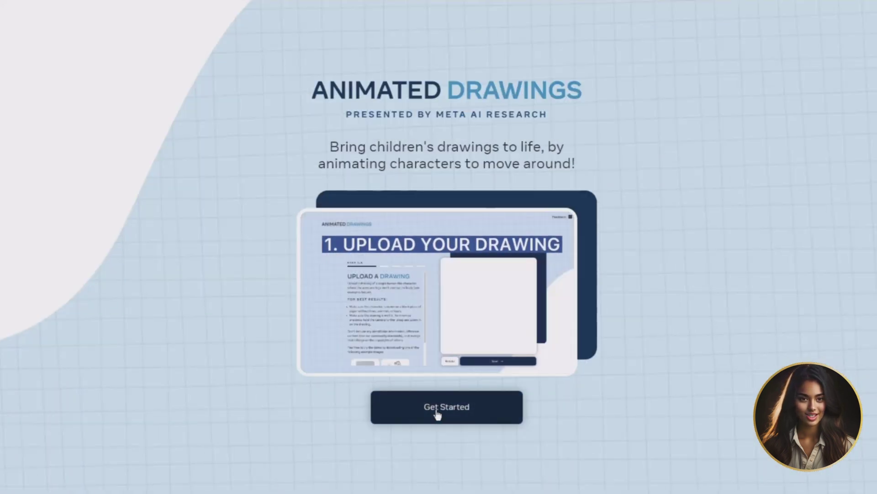
Upload the fairy image 'Luke' as the drawing and submit it for processing.
left_click(431, 417)
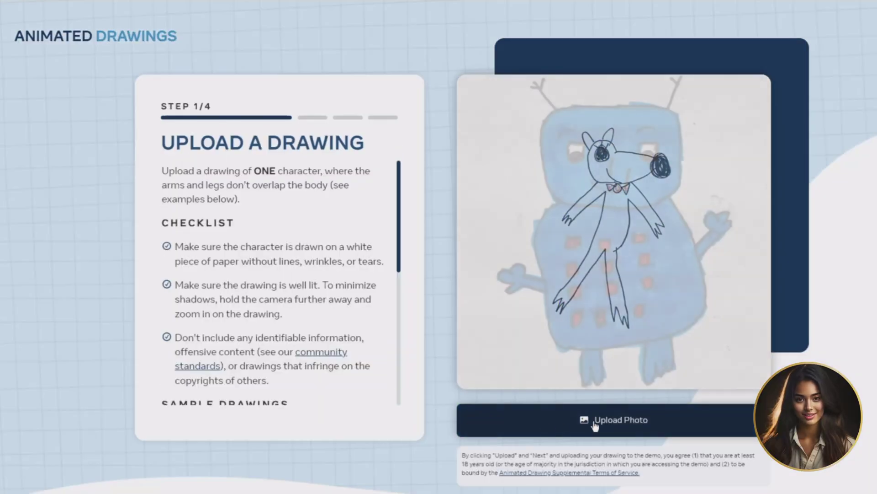
left_click(594, 423)
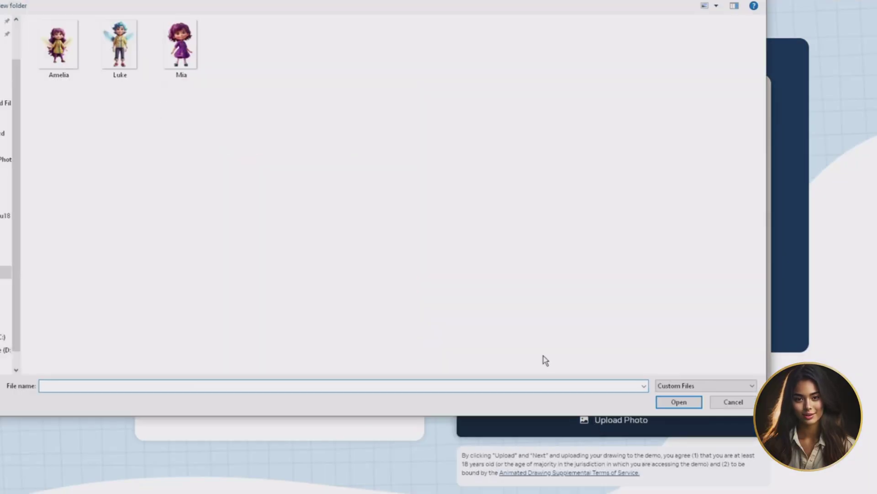
double_click(121, 45)
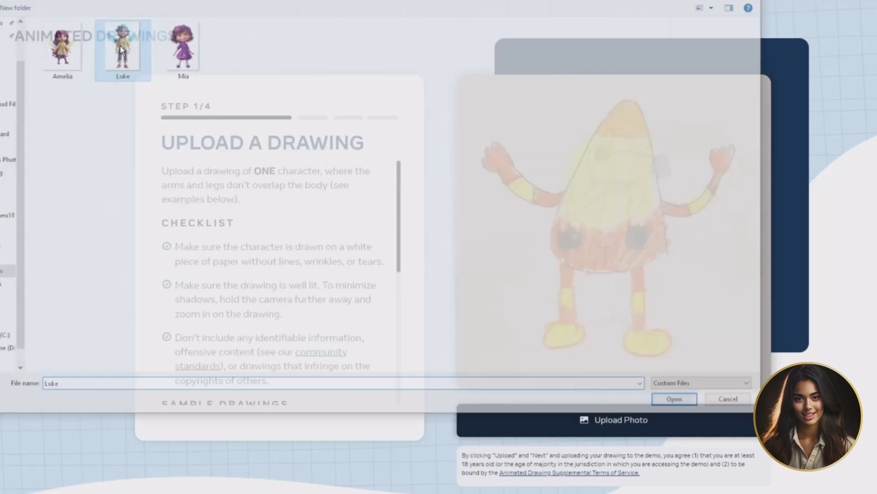
left_click(623, 413)
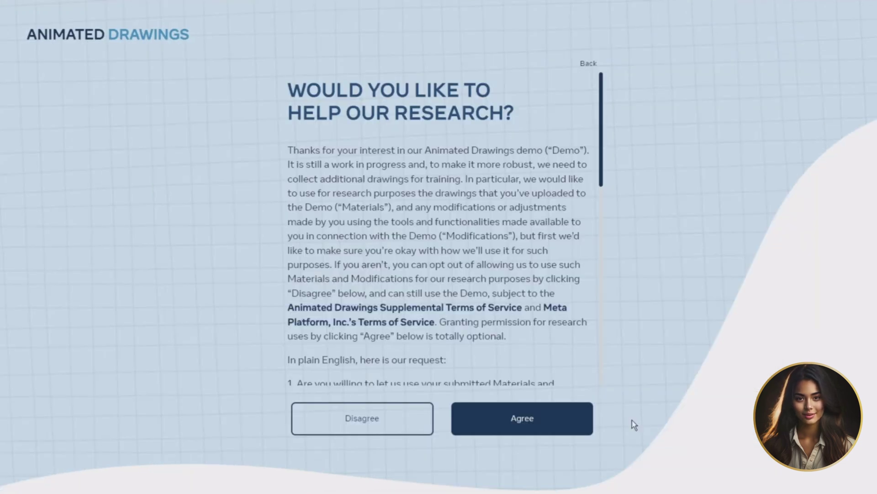
Agree to research use, widen the bounding box rightward and down to the fairy's feet, then continue.
left_click(523, 417)
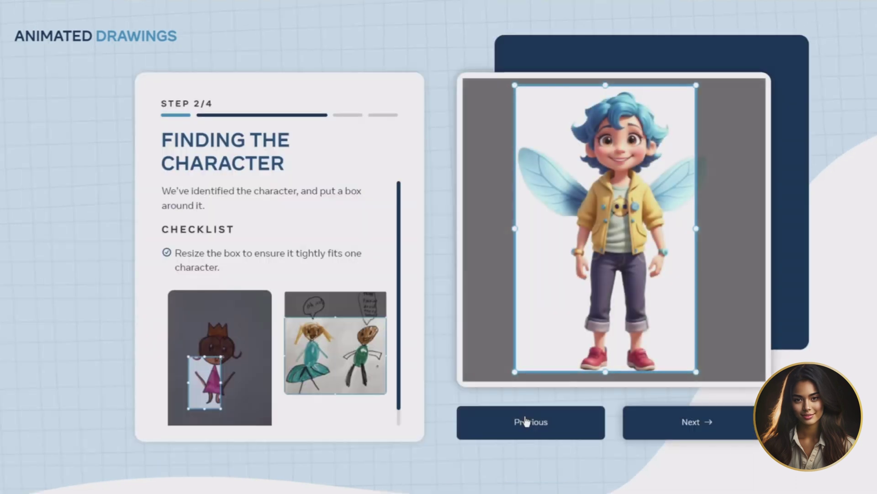
left_click_drag(694, 228, 712, 228)
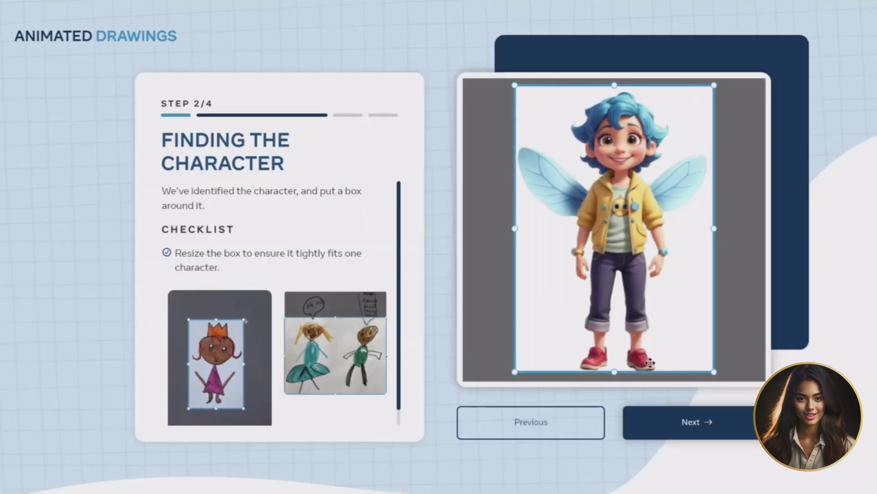
mouse_move(615, 373)
left_mouse_down()
mouse_move(615, 391)
mouse_move(617, 378)
left_mouse_up()
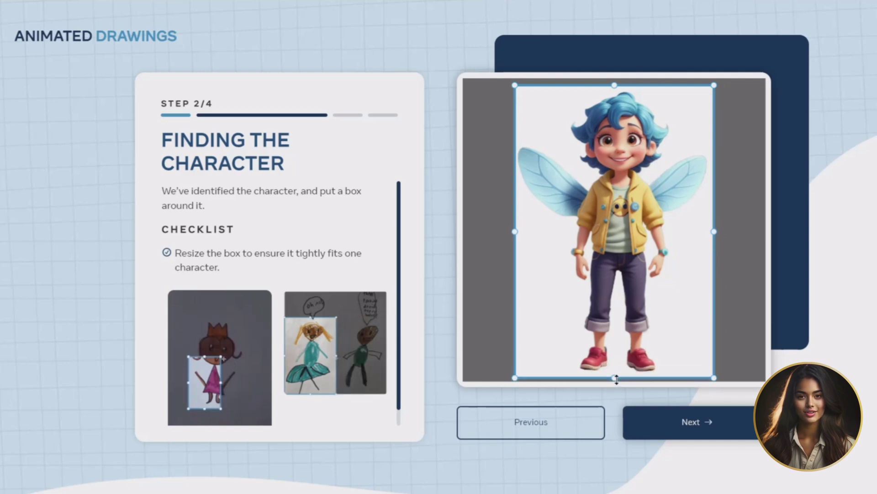
left_click(709, 417)
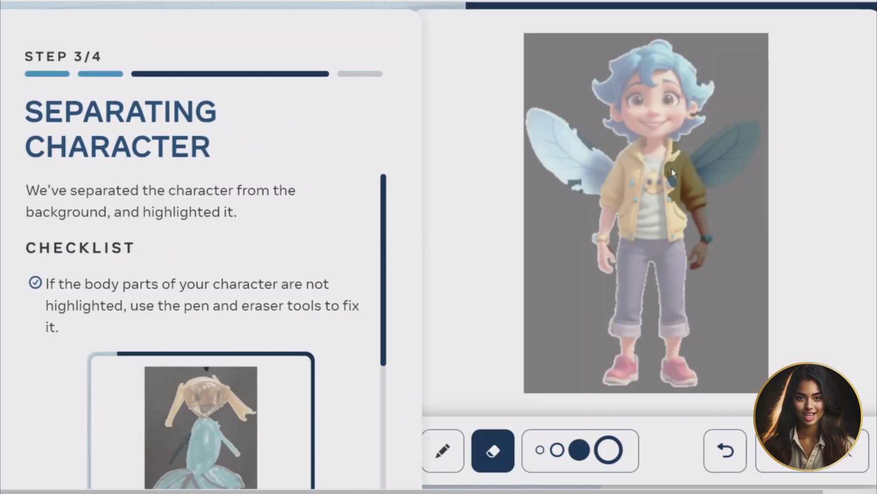
Accept the mask in pen mode, then reposition the shoulder, ankle, hip, knee and wrist joints.
key("p")
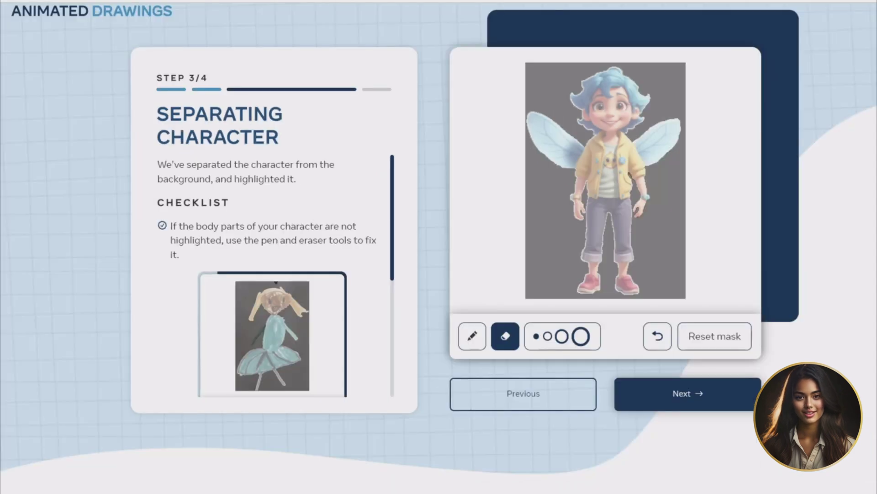
left_click(674, 396)
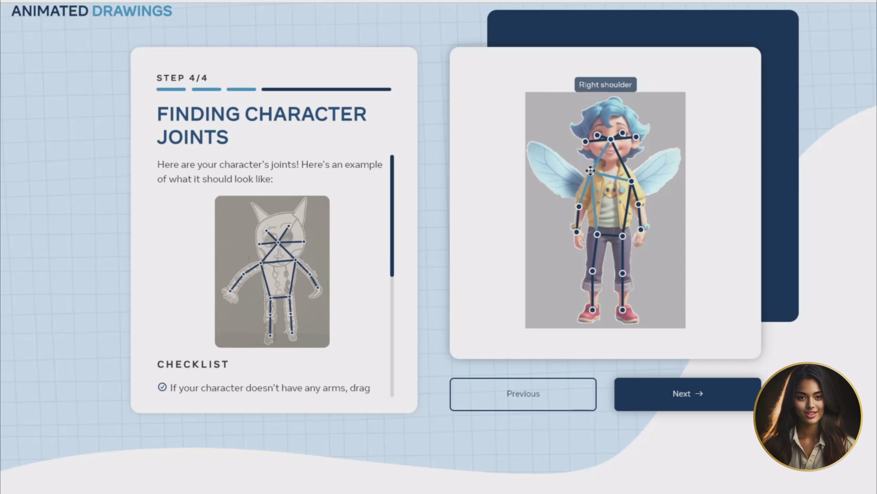
left_click_drag(631, 181, 630, 169)
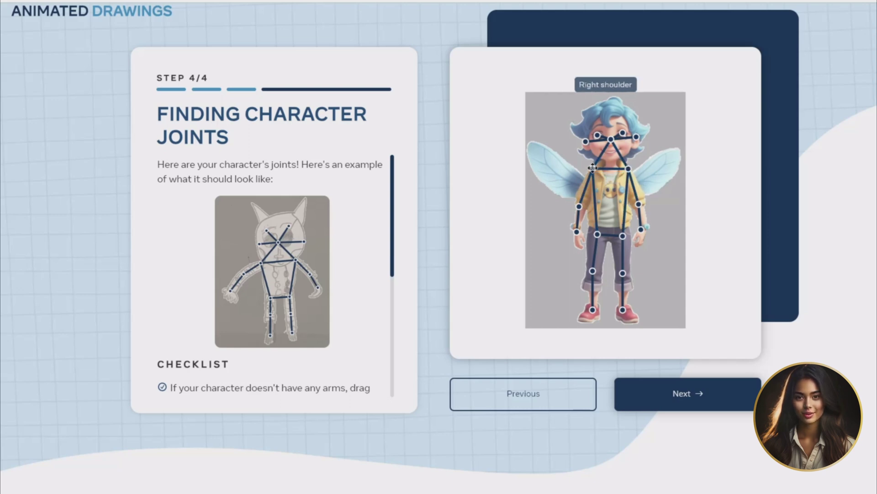
left_click_drag(592, 309, 625, 303)
left_click_drag(597, 234, 626, 228)
left_click_drag(623, 273, 623, 269)
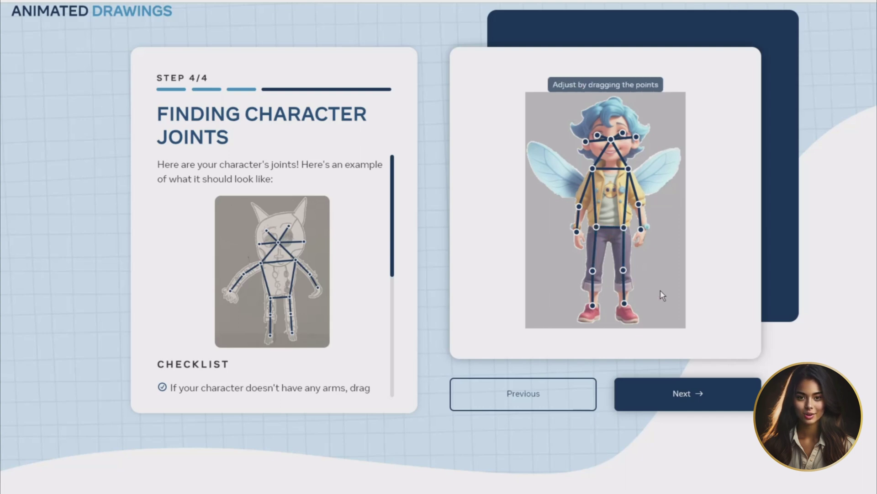
left_click_drag(577, 231, 576, 227)
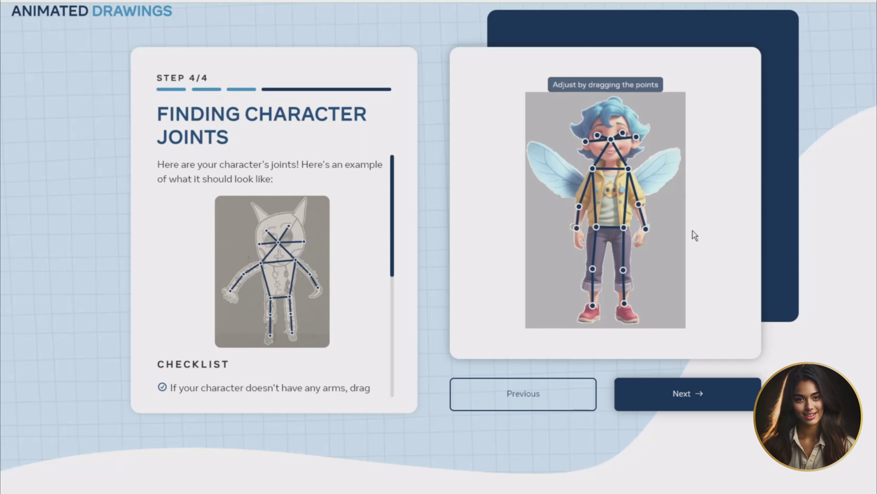
Confirm the fairy's joint positions and continue to Add Animation.
left_click(706, 406)
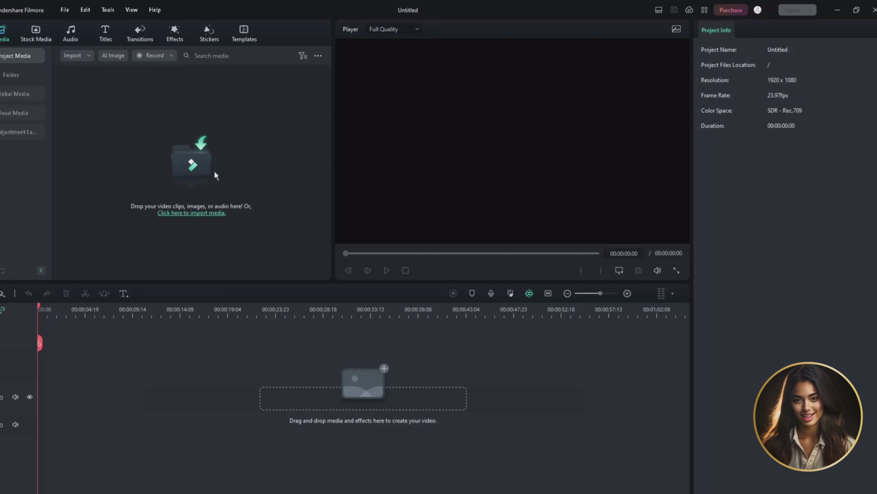
Import Background and catwalk_walk_Luke, placing the walking clip on the track above the background.
left_click(214, 170)
left_click(121, 246)
left_click(173, 235, "ctrl")
left_click(383, 416)
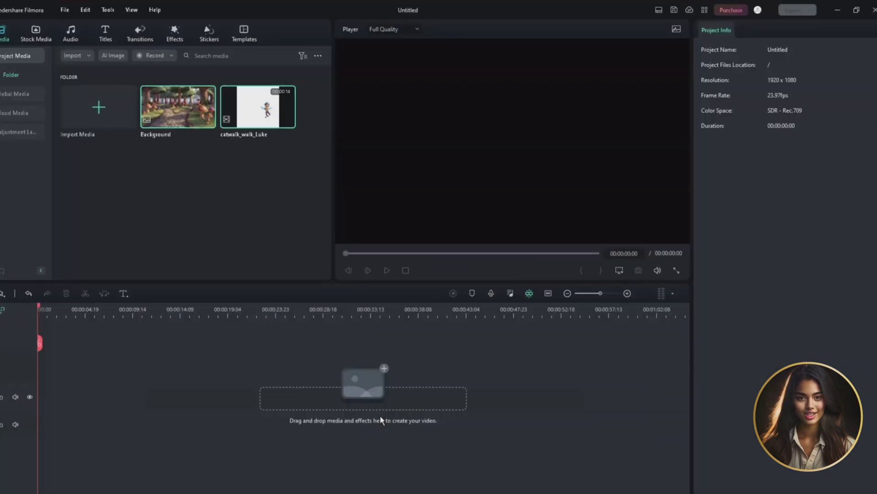
left_click_drag(186, 114, 62, 393)
left_click_drag(258, 109, 42, 360)
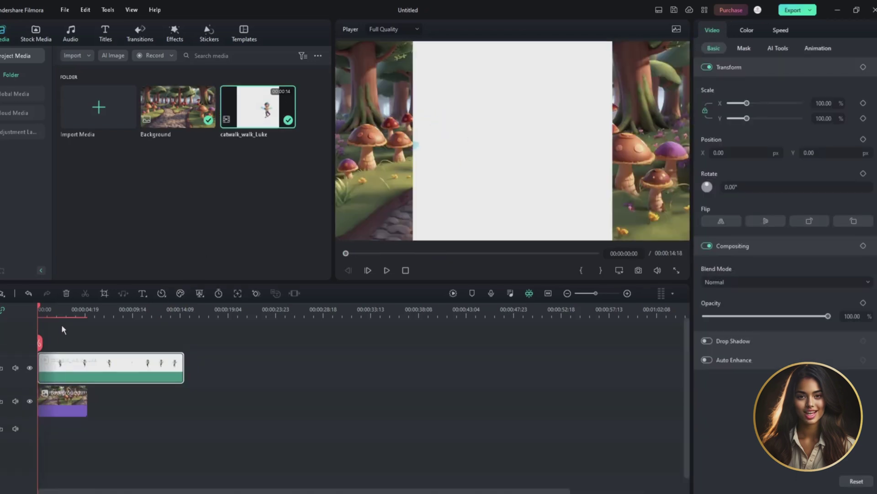
Apply Chroma Key to the walking clip, sampling its white backdrop as the key colour.
left_click_drag(43, 309, 75, 309)
left_click(199, 292)
left_click(225, 310)
left_click(746, 103)
left_click(594, 103)
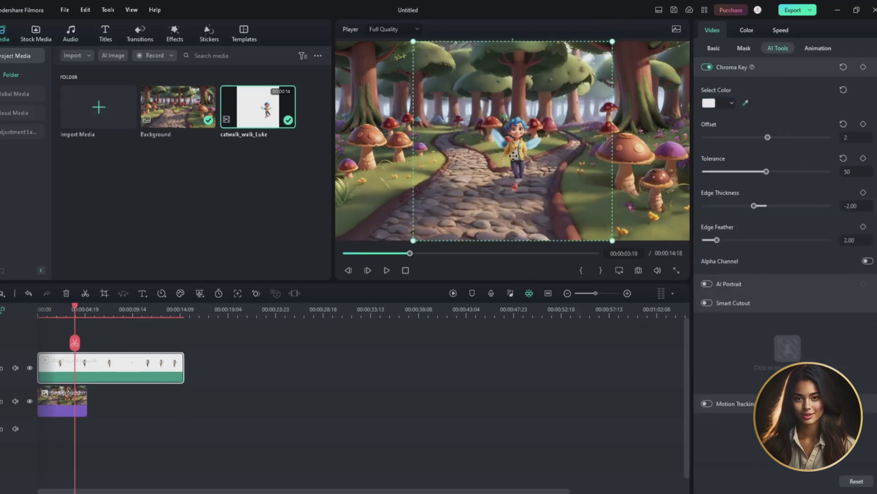
Enlarge the fairy onto the stone path, set Edge Thickness to -0.97, and play full screen.
left_click_drag(416, 44, 356, 39)
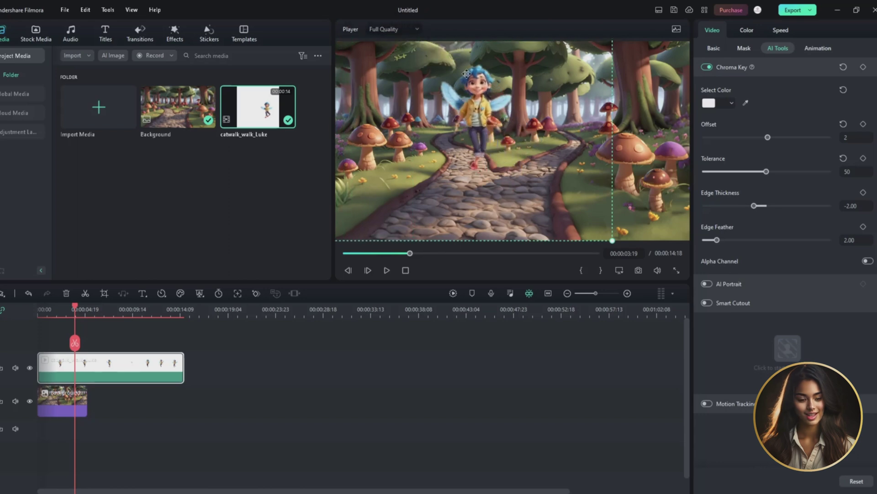
left_click_drag(608, 236, 713, 288)
left_click_drag(554, 170, 516, 161)
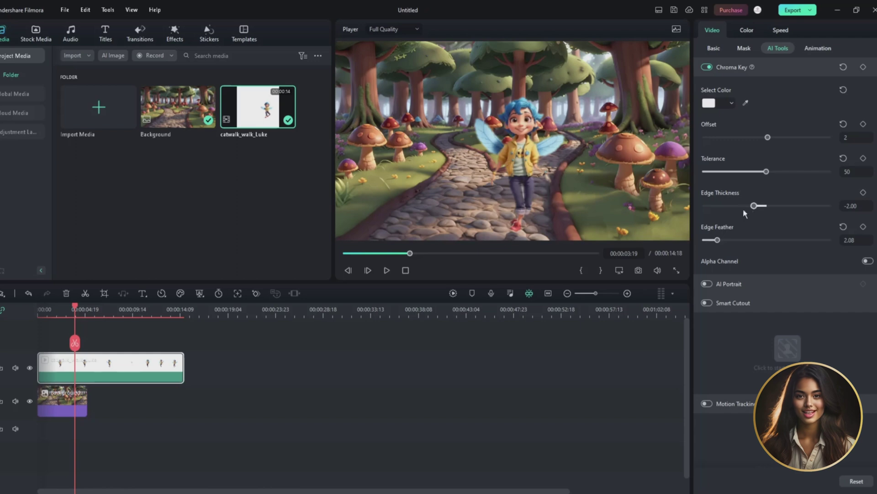
left_click_drag(754, 206, 761, 206)
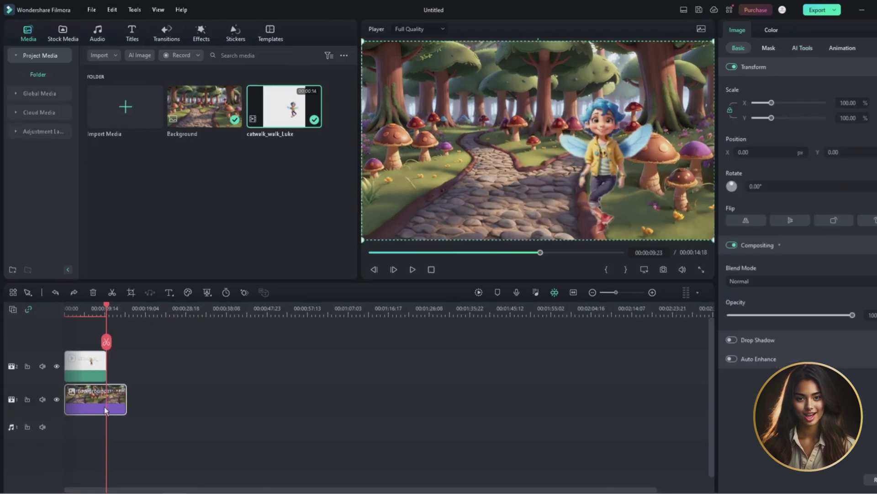
left_click(701, 270)
key("space")
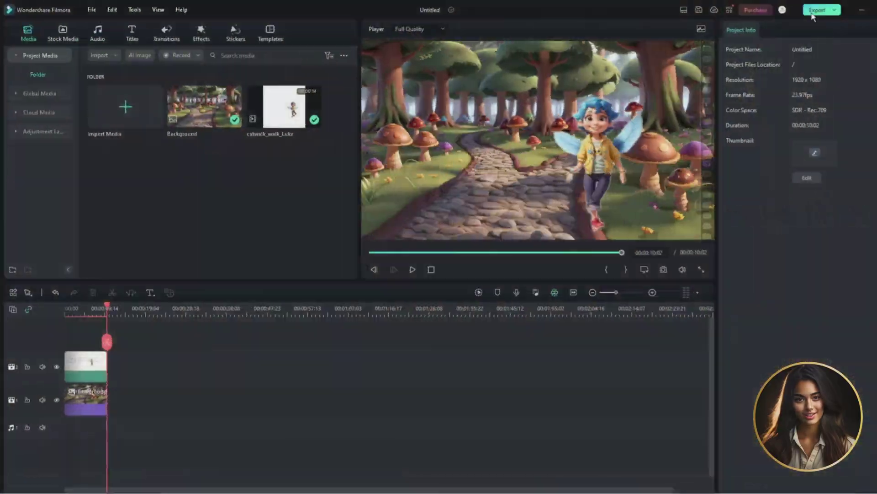
Export the video at 1920x1080 resolution, accepting the watermark.
left_click(812, 11)
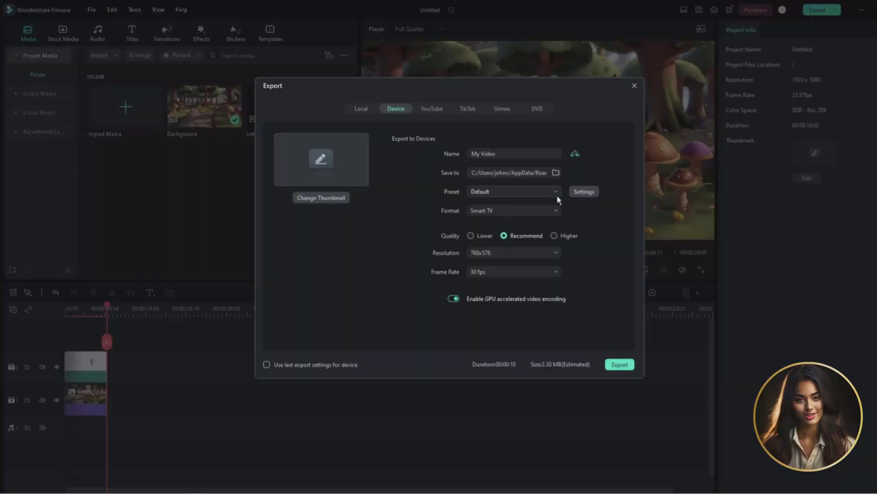
left_click(553, 253)
left_click(496, 377)
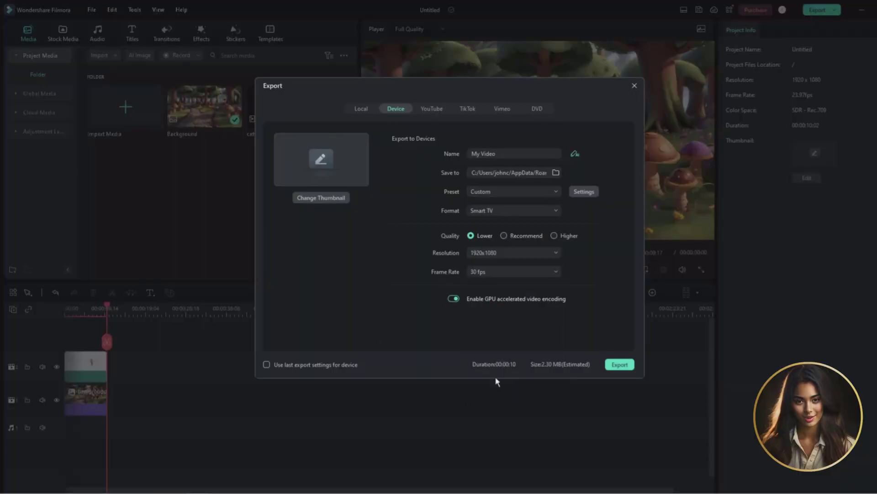
left_click(620, 365)
left_click(360, 361)
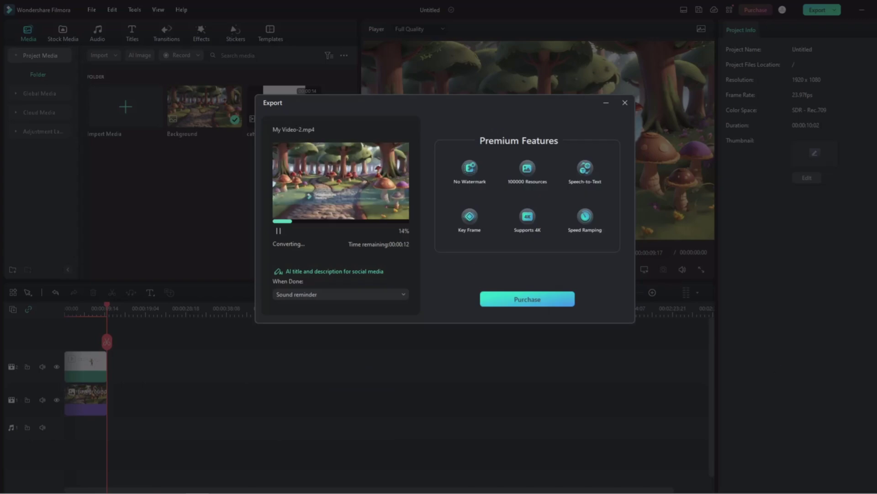